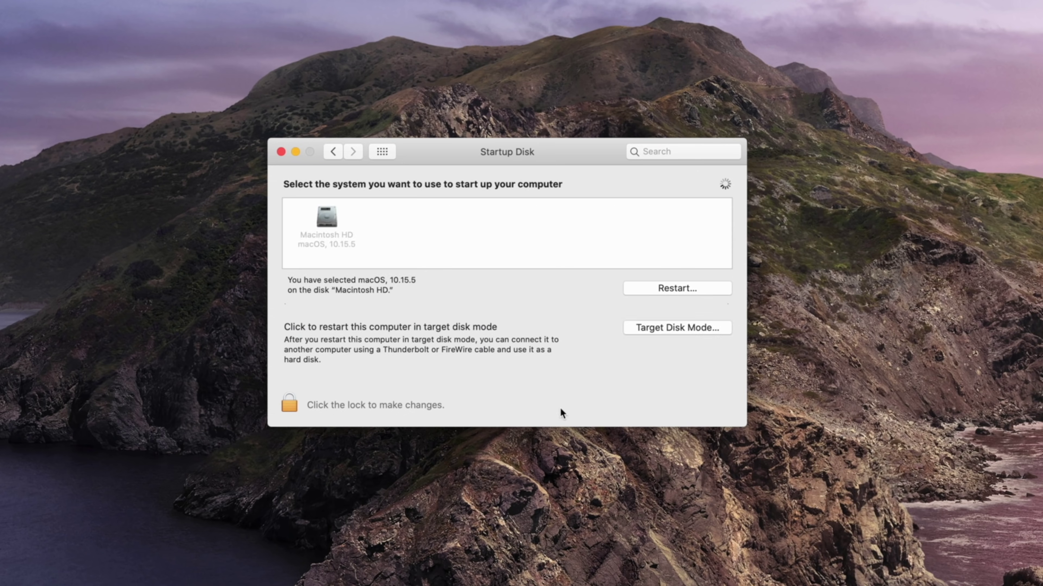
Unlock the Startup Disk settings and choose to restart the Mac in Target Disk Mode.
{"action": "left_click", "coordinate": [291, 406]}
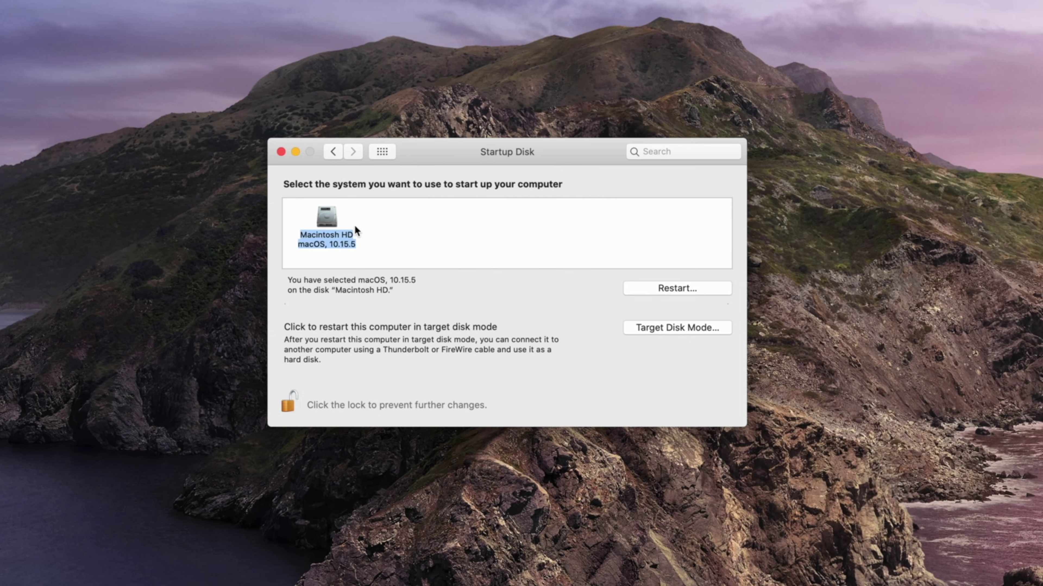
{"action": "left_click", "coordinate": [690, 332]}
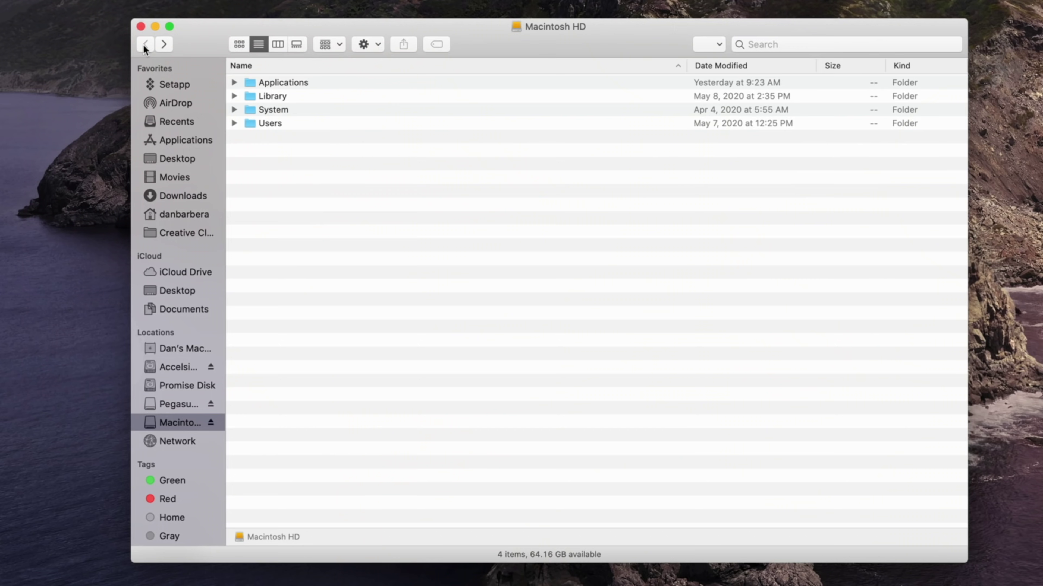
Browse the folders on Macintosh HD and copy the macOS Tips! folder from Pegasus R4i onto it.
{"action": "double_click", "coordinate": [269, 124]}
{"action": "double_click", "coordinate": [270, 81]}
{"action": "double_click", "coordinate": [270, 95]}
{"action": "left_click", "coordinate": [145, 44]}
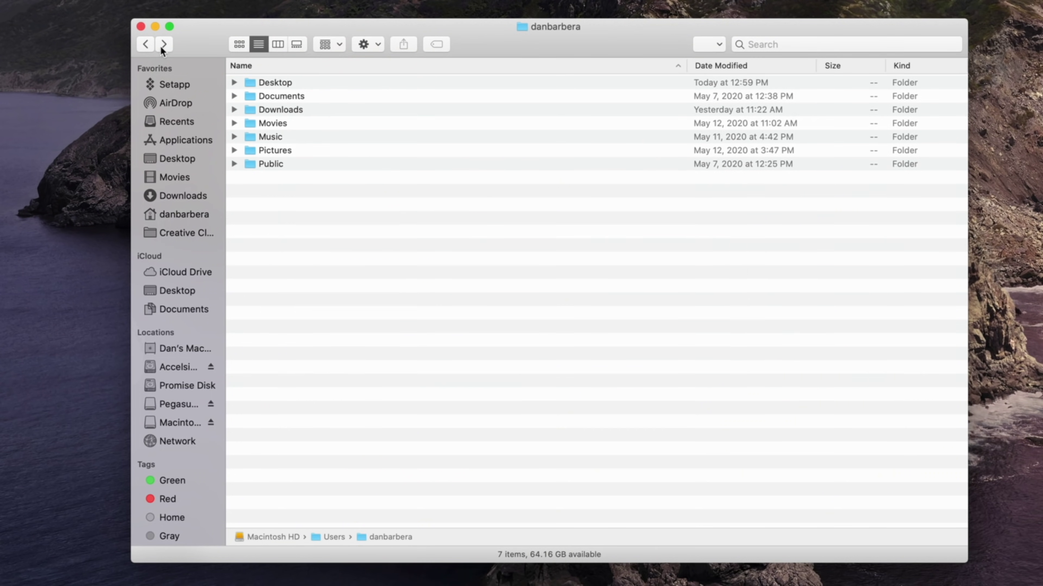
{"action": "double_click", "coordinate": [267, 123]}
{"action": "left_click", "coordinate": [146, 44]}
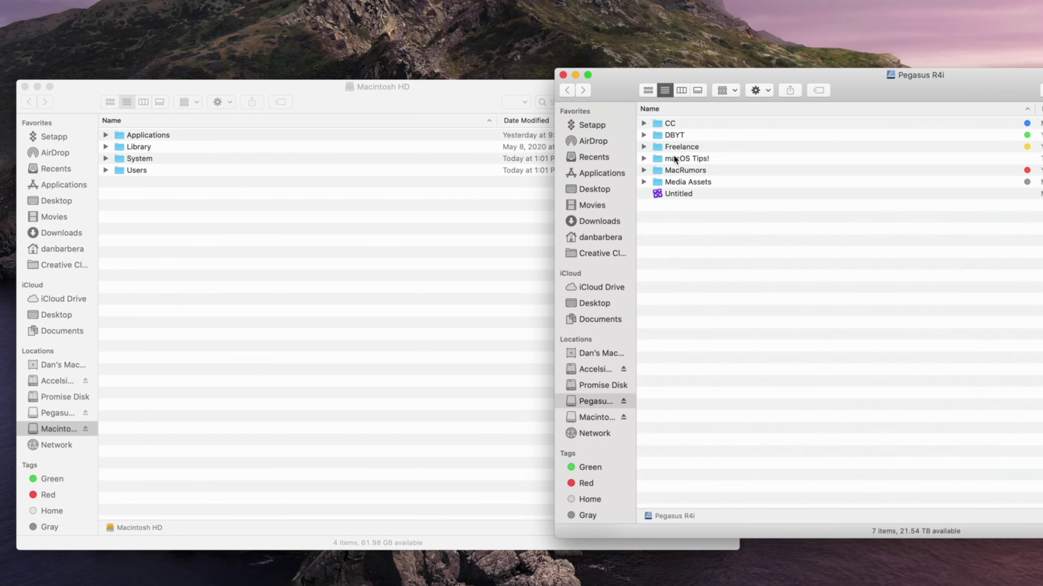
{"action": "left_click_drag", "start_coordinate": [684, 158], "coordinate": [365, 221]}
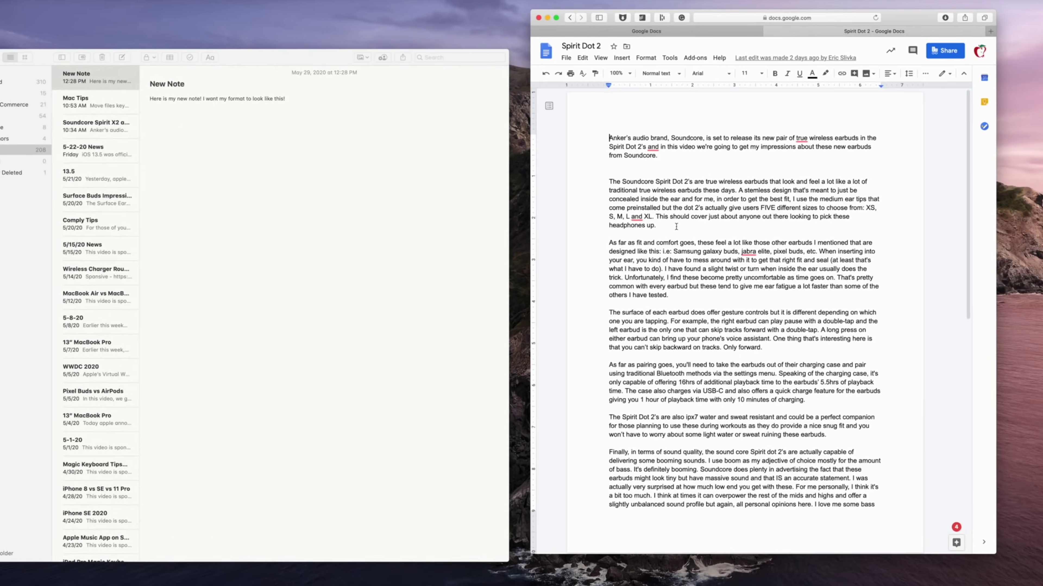
Copy the entire text of the Spirit Dot 2 document and paste it into New Note in Notes.
{"action": "key", "text": "super+a"}
{"action": "key", "text": "super+c"}
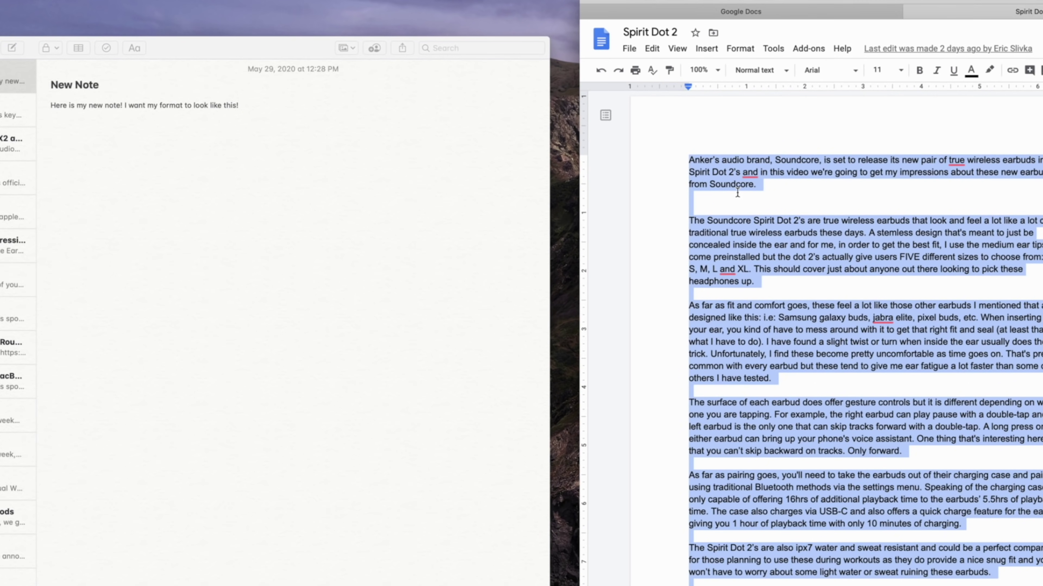
{"action": "left_click", "coordinate": [251, 117]}
{"action": "right_click", "coordinate": [251, 116]}
{"action": "left_click", "coordinate": [263, 152]}
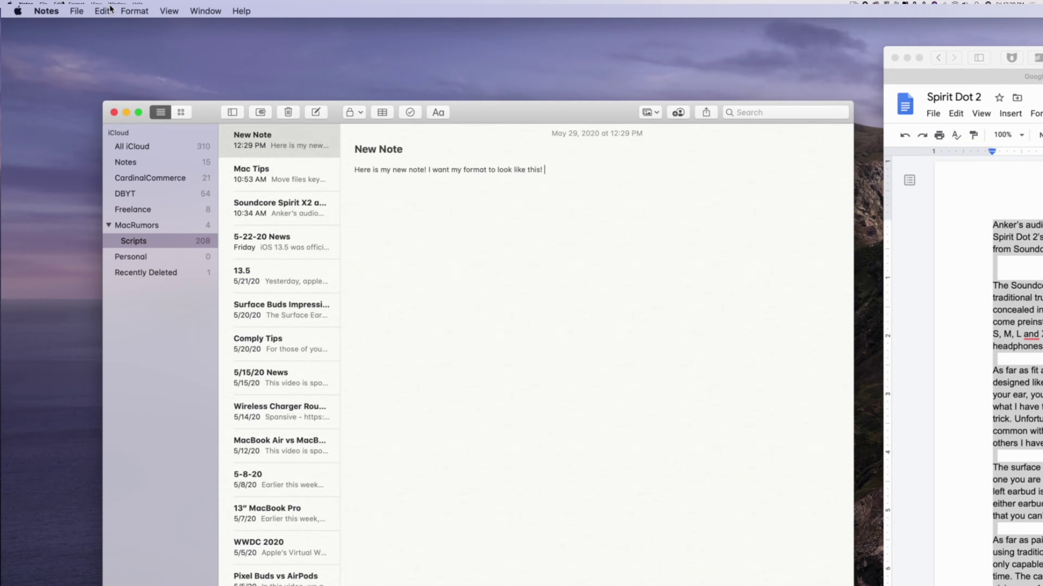
Insert the copied document text into New Note with Paste and Match Style.
{"action": "left_click", "coordinate": [105, 9]}
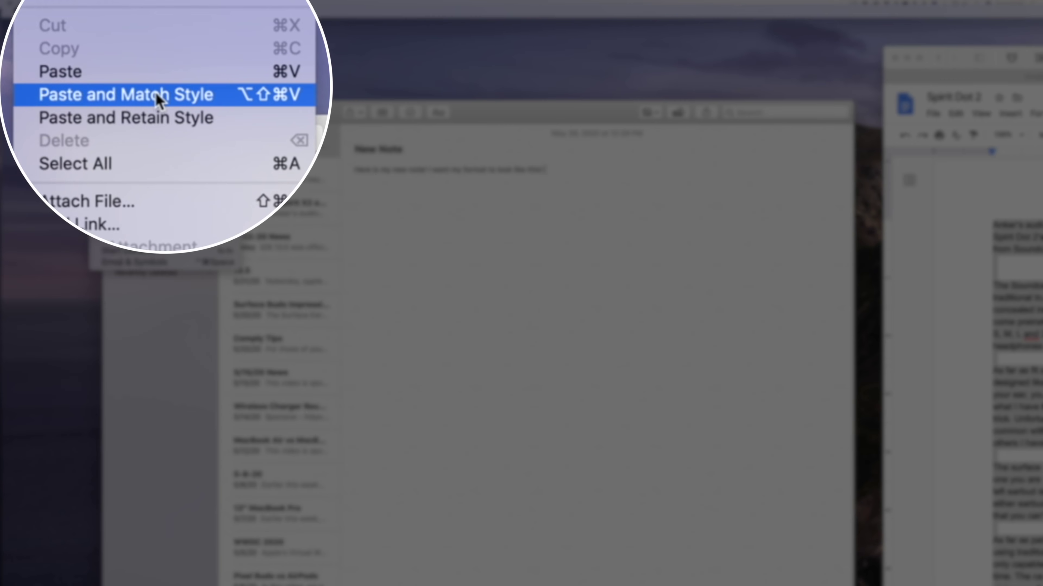
{"action": "left_click", "coordinate": [248, 95]}
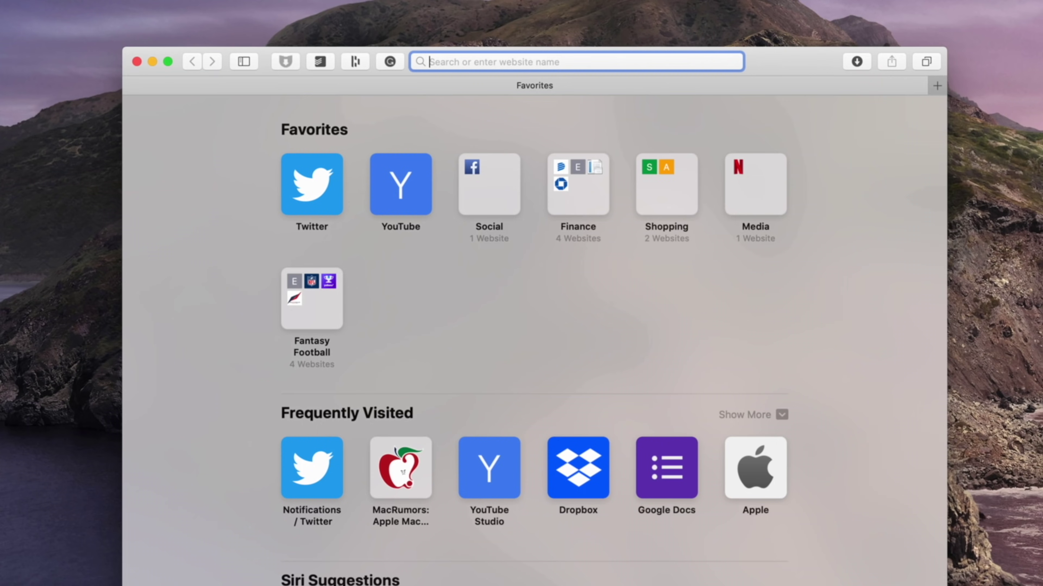
Open macrumors.com in Safari and place its address on the desktop as a web shortcut.
{"action": "type", "text": "macrum"}
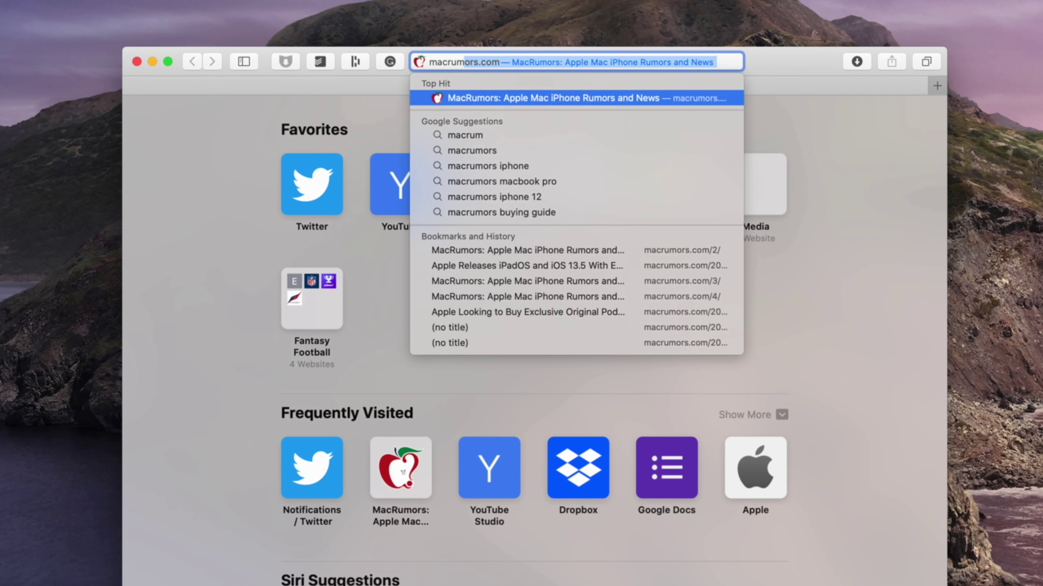
{"action": "key", "text": "Return"}
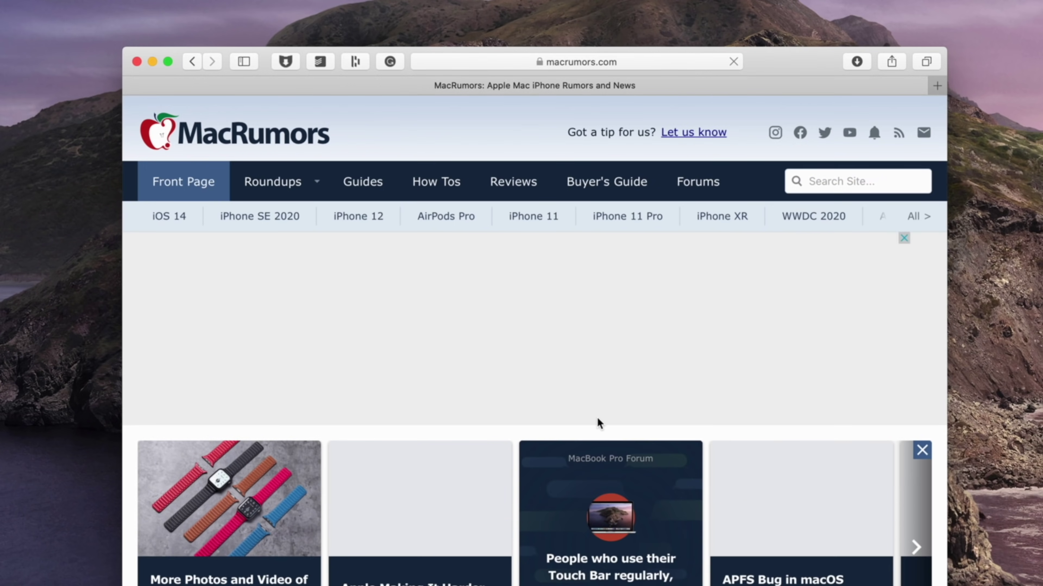
{"action": "left_click", "coordinate": [663, 61]}
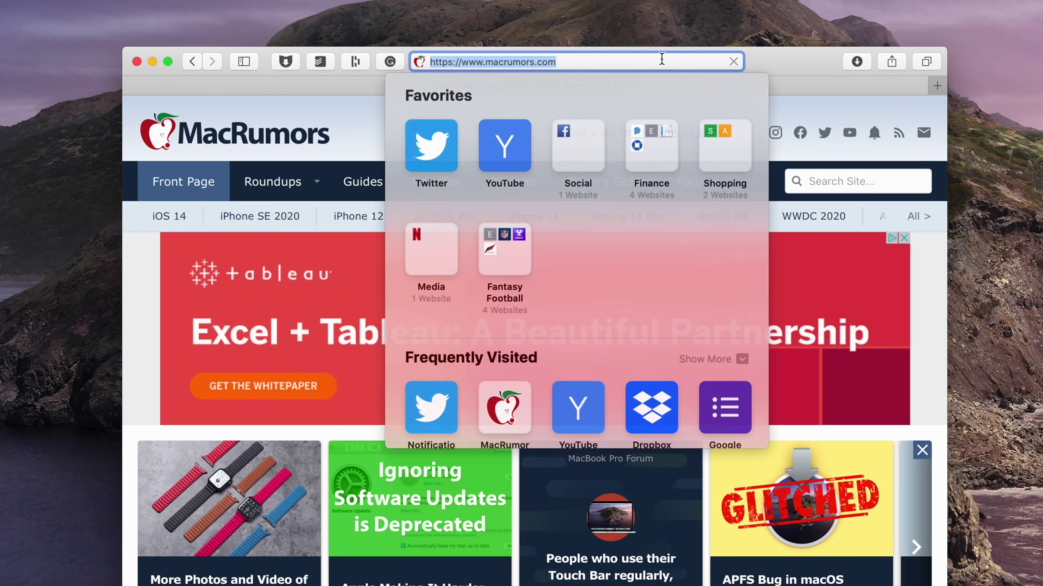
{"action": "left_click_drag", "start_coordinate": [424, 62], "coordinate": [475, 258]}
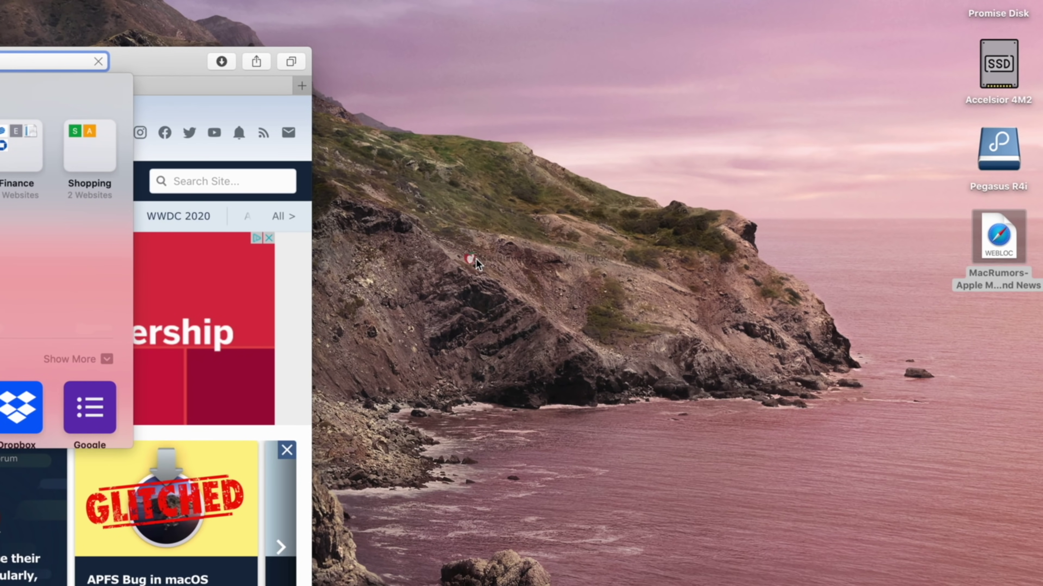
Rename the desktop web shortcut as MacRumors and open its file info.
{"action": "left_click", "coordinate": [1032, 293]}
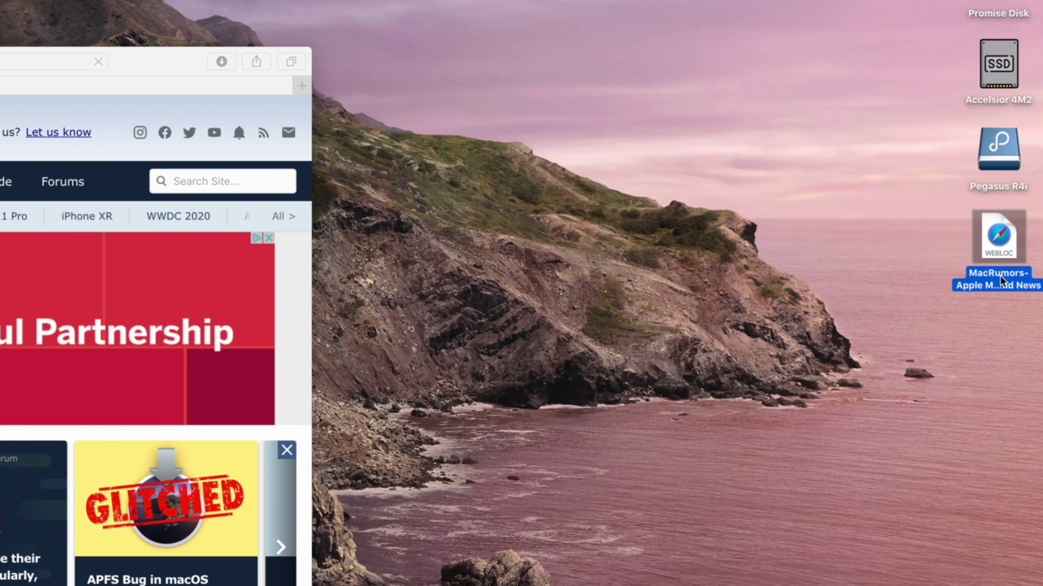
{"action": "key", "text": "Return"}
{"action": "type", "text": "MacRumors"}
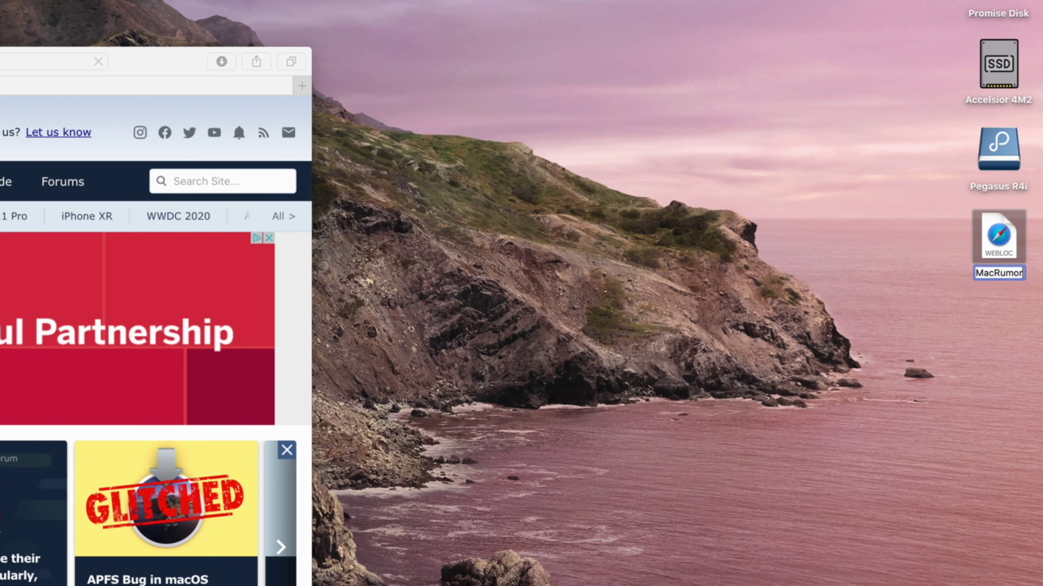
{"action": "key", "text": "Return"}
{"action": "key", "text": "super+i"}
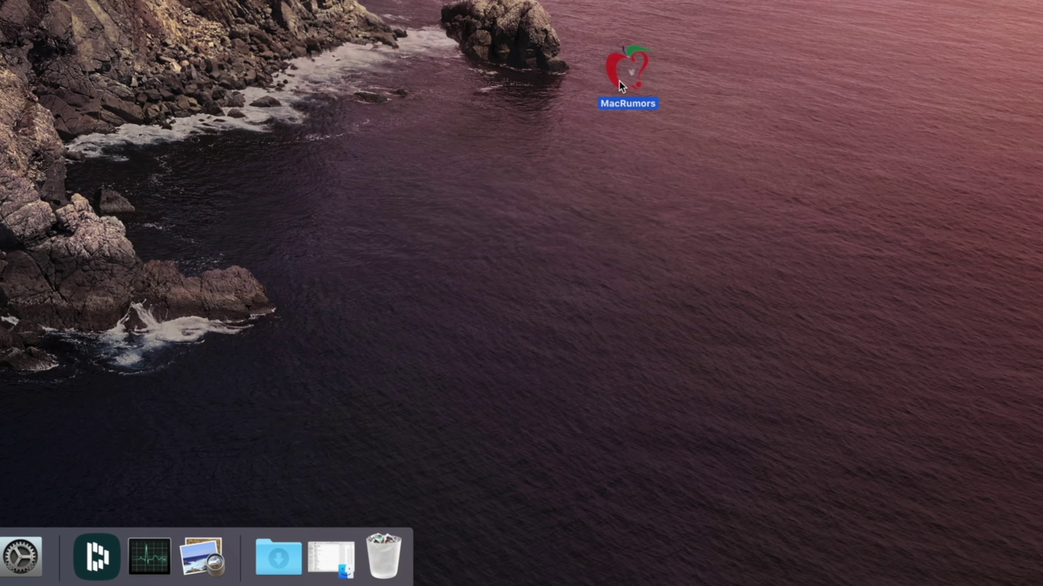
Add the MacRumors shortcut to the Dock beside the Downloads folder and launch it from there.
{"action": "left_click_drag", "start_coordinate": [622, 86], "coordinate": [251, 568]}
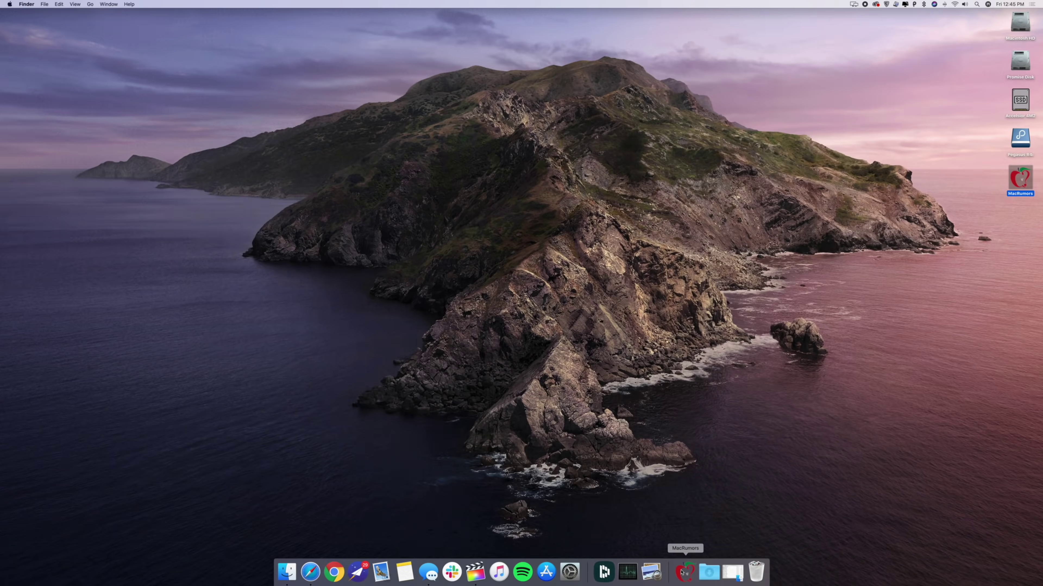
{"action": "left_click", "coordinate": [250, 558]}
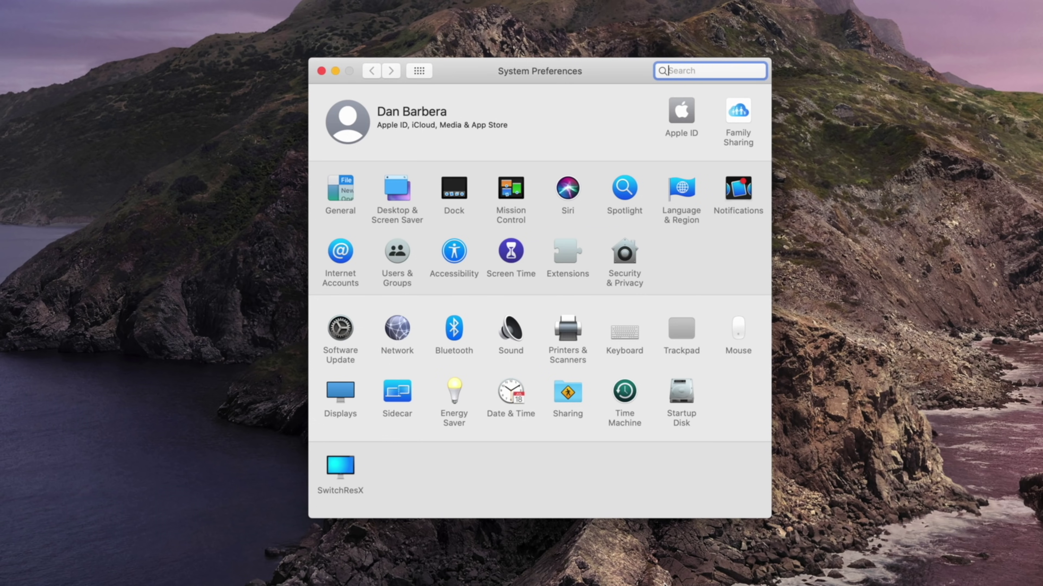
Place the HP DeskJet 3700 series printer from Printers & Scanners on the desktop and drop the lease PDF onto it for printing.
{"action": "left_click", "coordinate": [574, 325]}
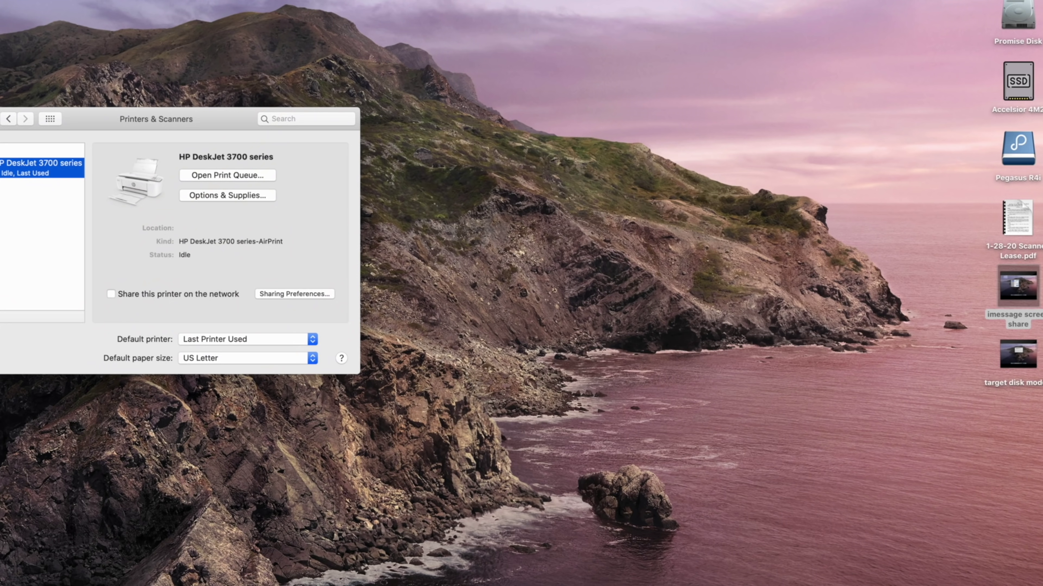
{"action": "left_click_drag", "start_coordinate": [25, 166], "coordinate": [944, 204]}
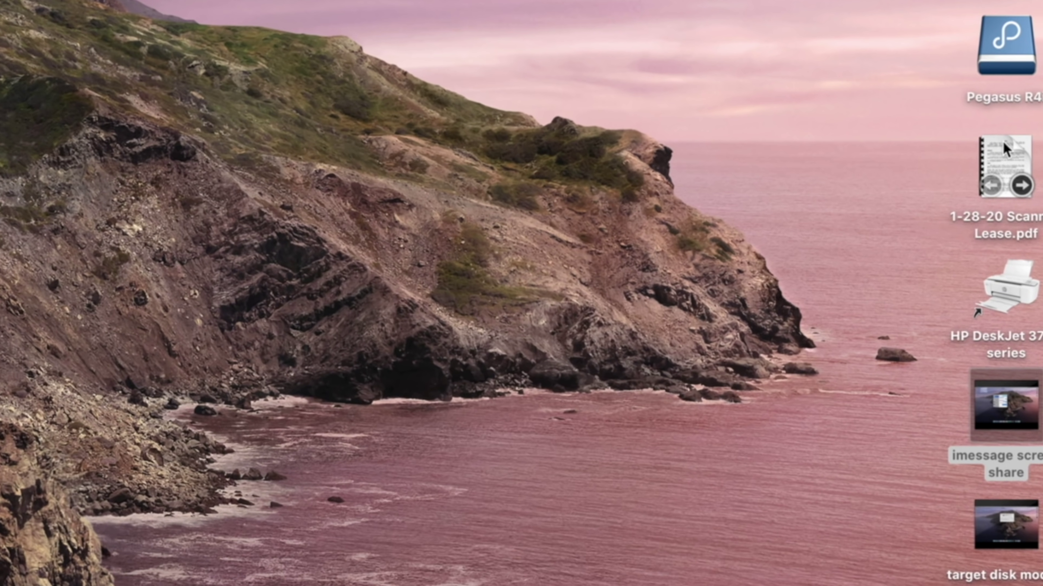
{"action": "left_click_drag", "start_coordinate": [1004, 150], "coordinate": [1001, 283]}
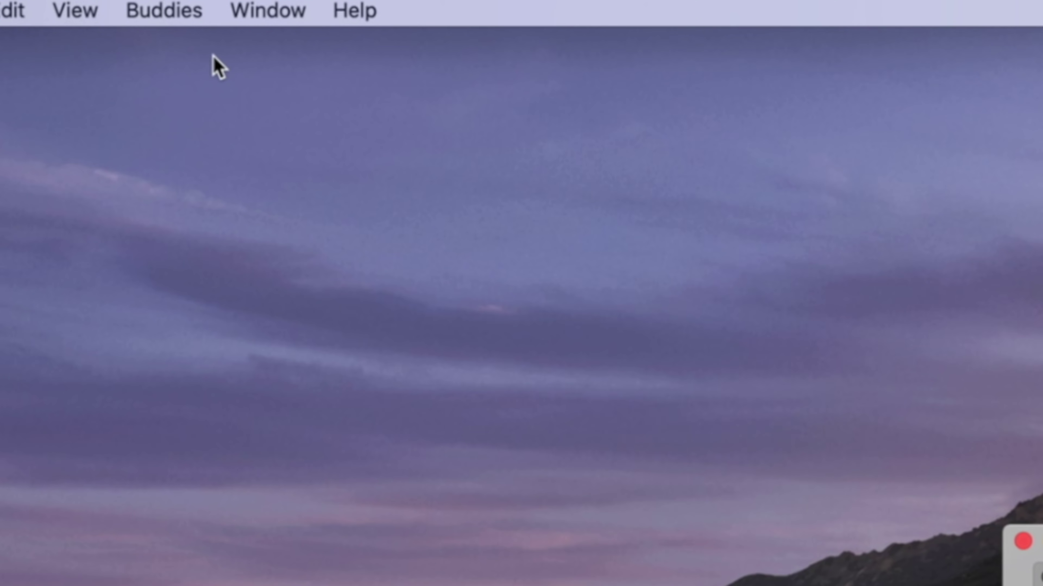
Ask the Messages contact to share their screen and return to the System Preferences overview on the shared Mac.
{"action": "left_click", "coordinate": [180, 18]}
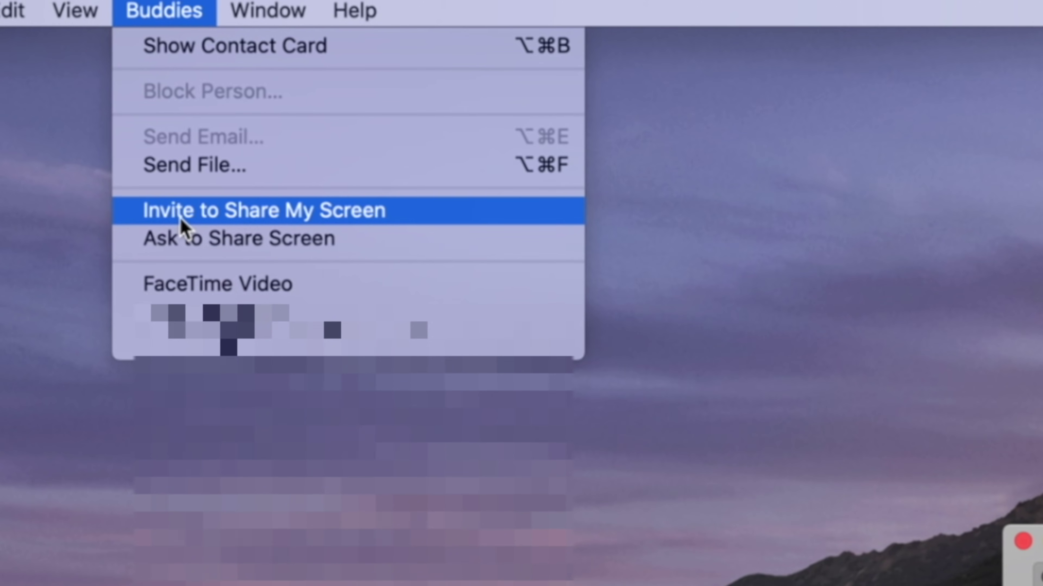
{"action": "left_click", "coordinate": [182, 238]}
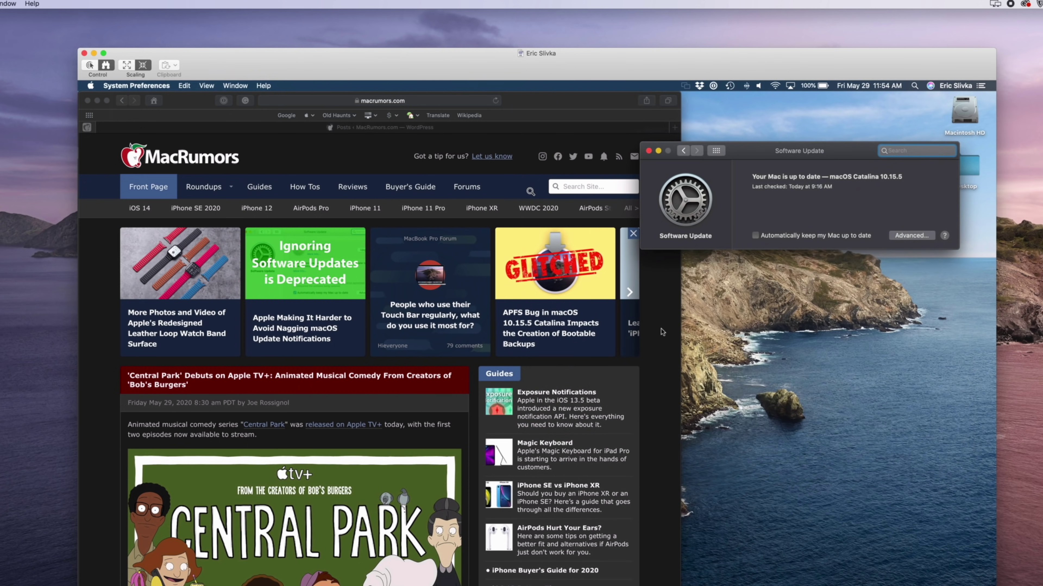
{"action": "left_click", "coordinate": [683, 152]}
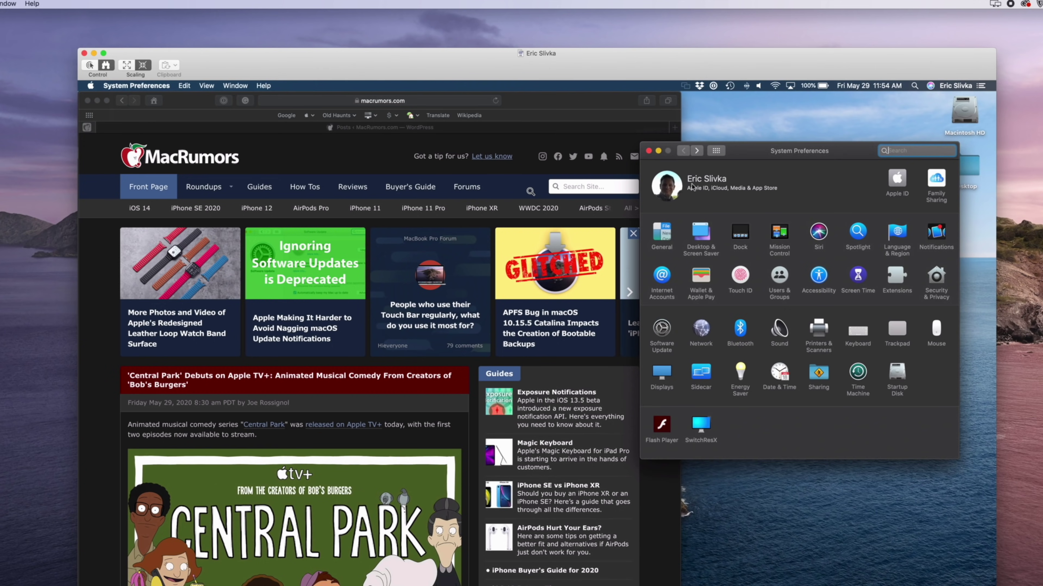
{"action": "left_click", "coordinate": [685, 85]}
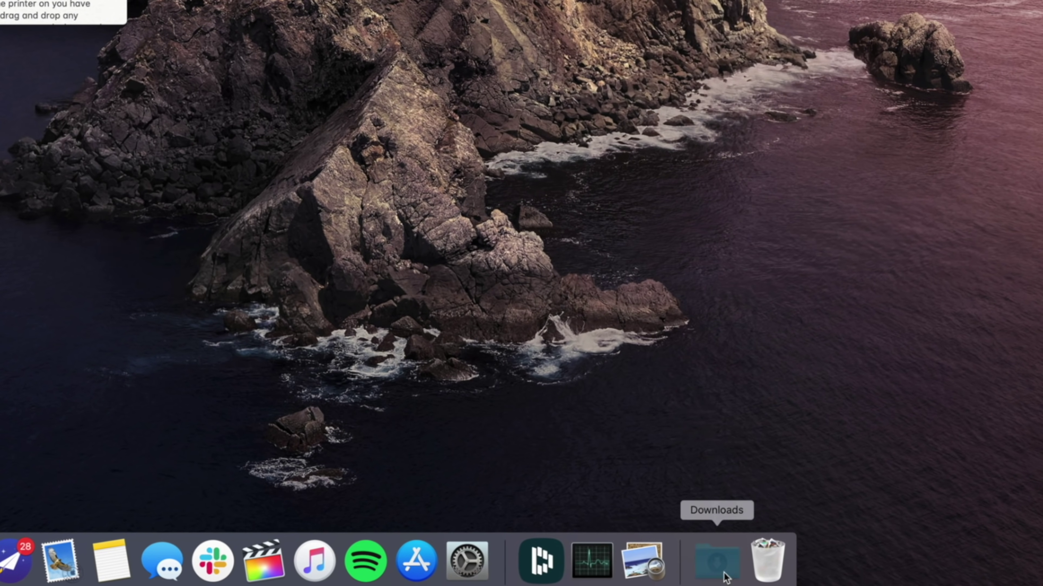
Preview iOS 14 Messages Compilation (Converted).m4v from the Downloads stack with Quick Look and reveal iOS 14 Messages Concept Thumbnail.png in Finder.
{"action": "left_click", "coordinate": [715, 572]}
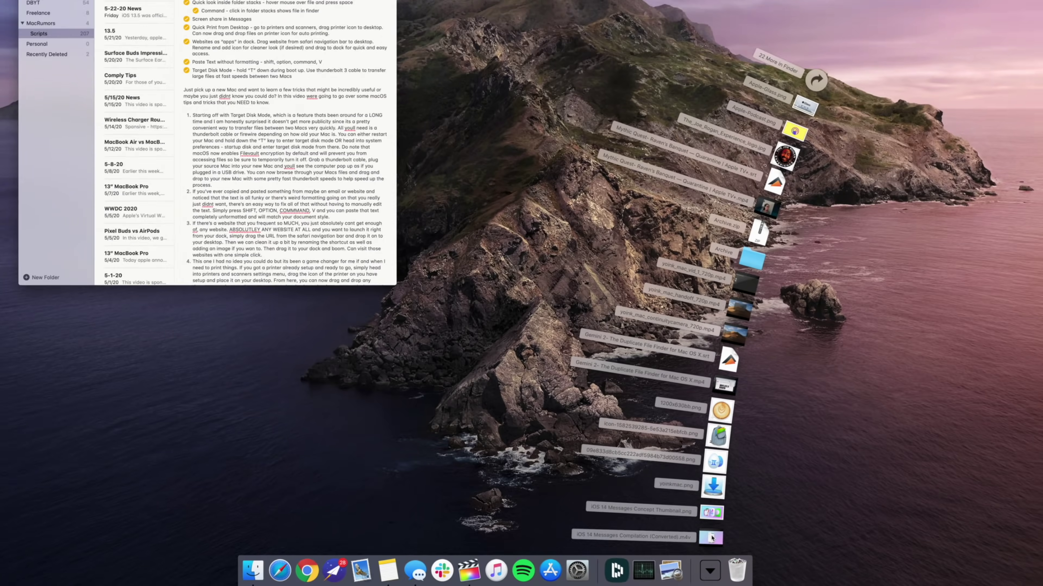
{"action": "key", "text": "space"}
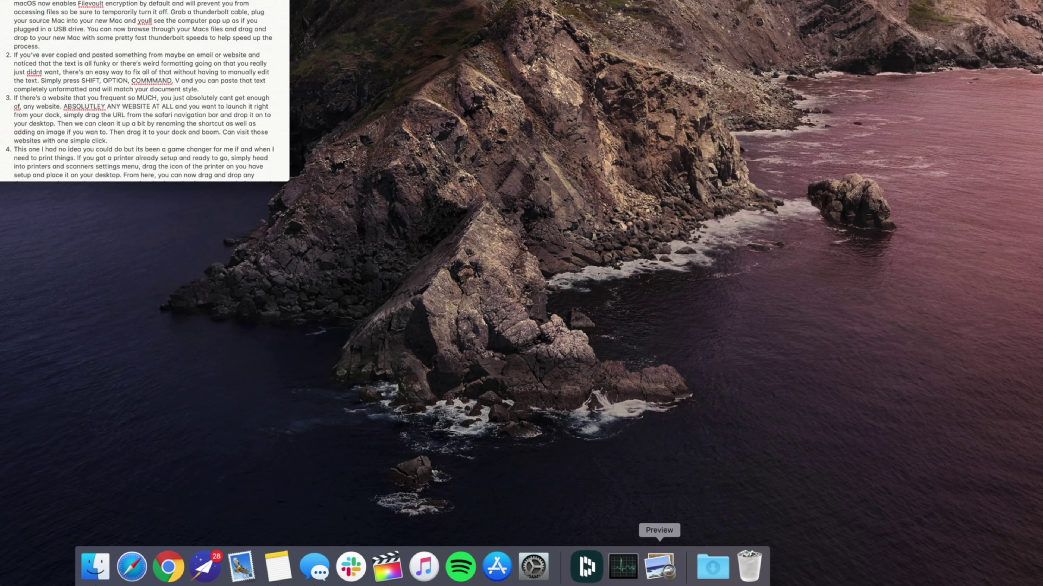
{"action": "left_click", "coordinate": [714, 572]}
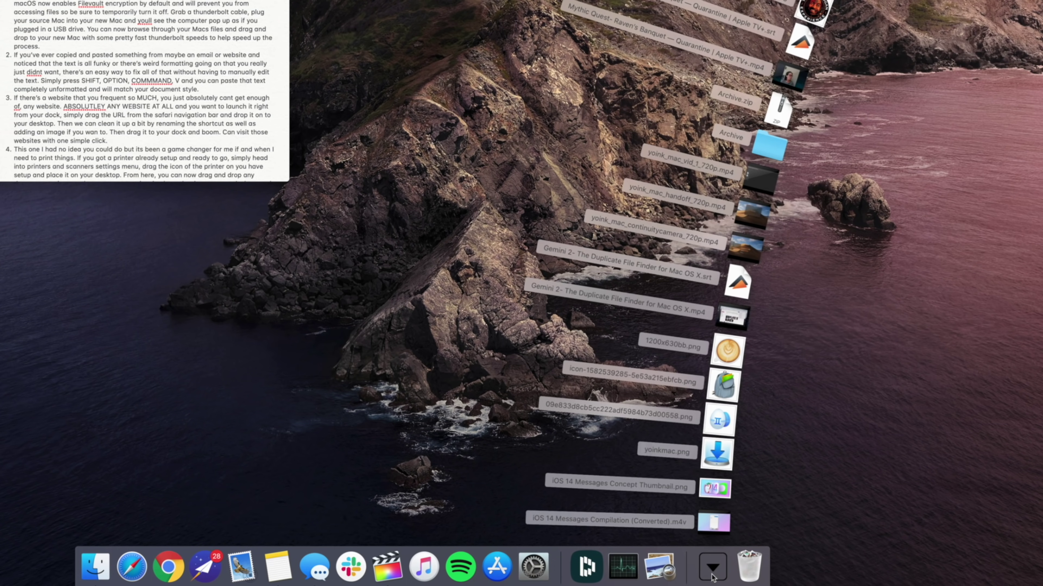
{"action": "left_click", "coordinate": [714, 488], "text": "super"}
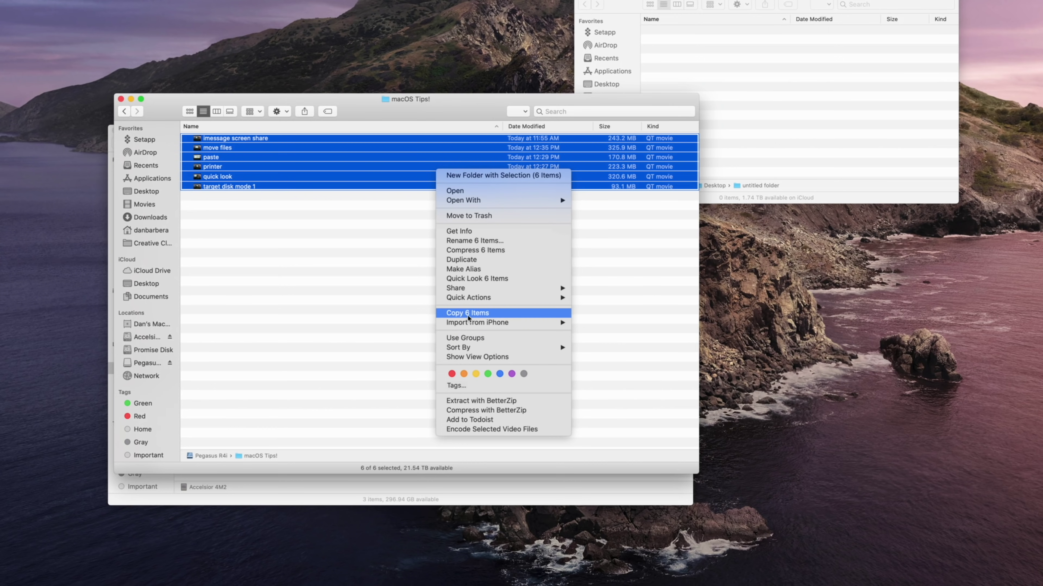
Copy the six selected movies in macOS Tips! and paste them into the untitled folder on the Desktop.
{"action": "left_click", "coordinate": [468, 314]}
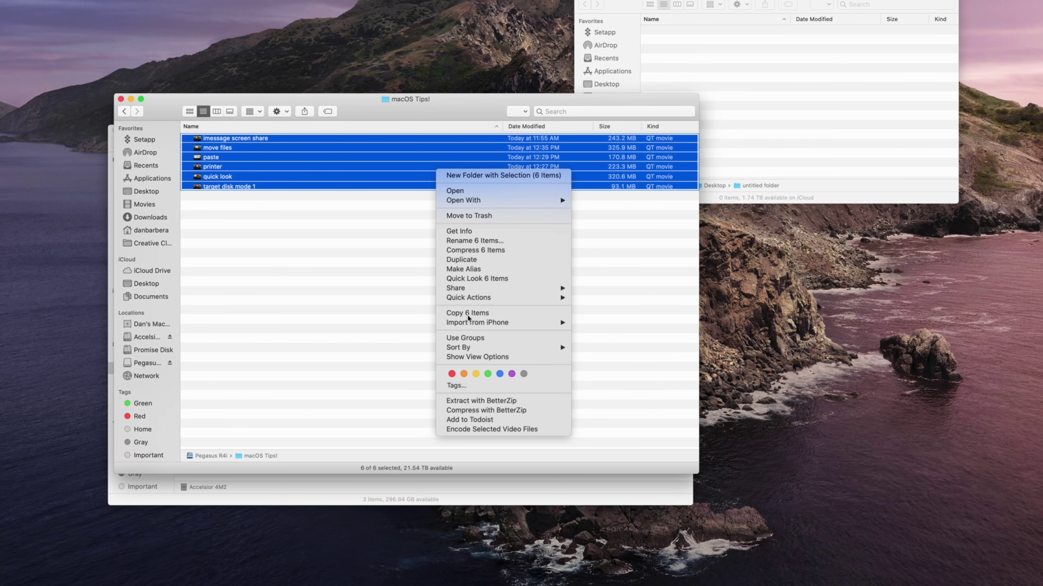
{"action": "left_click", "coordinate": [682, 55]}
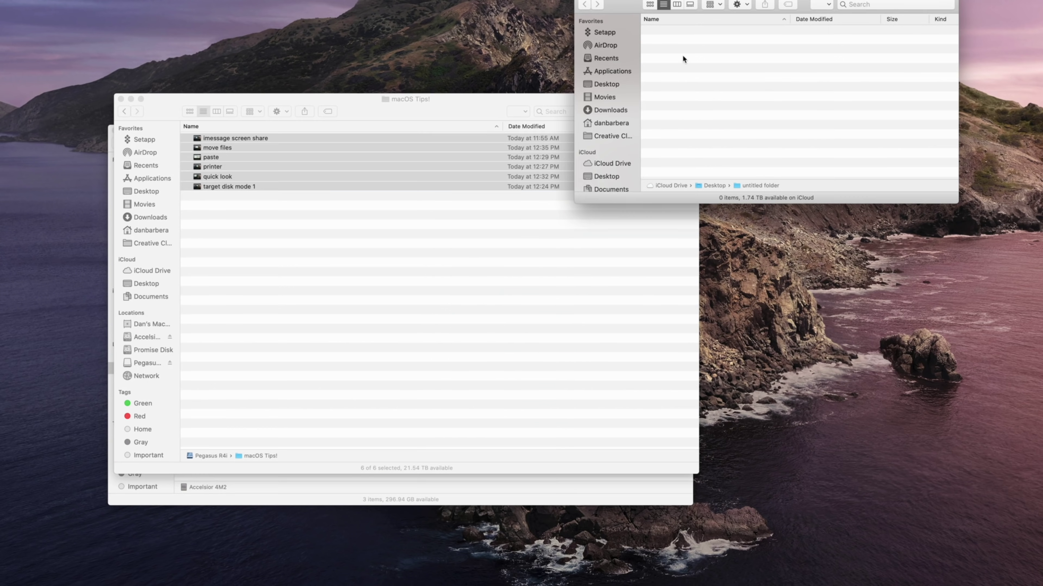
{"action": "right_click", "coordinate": [682, 54]}
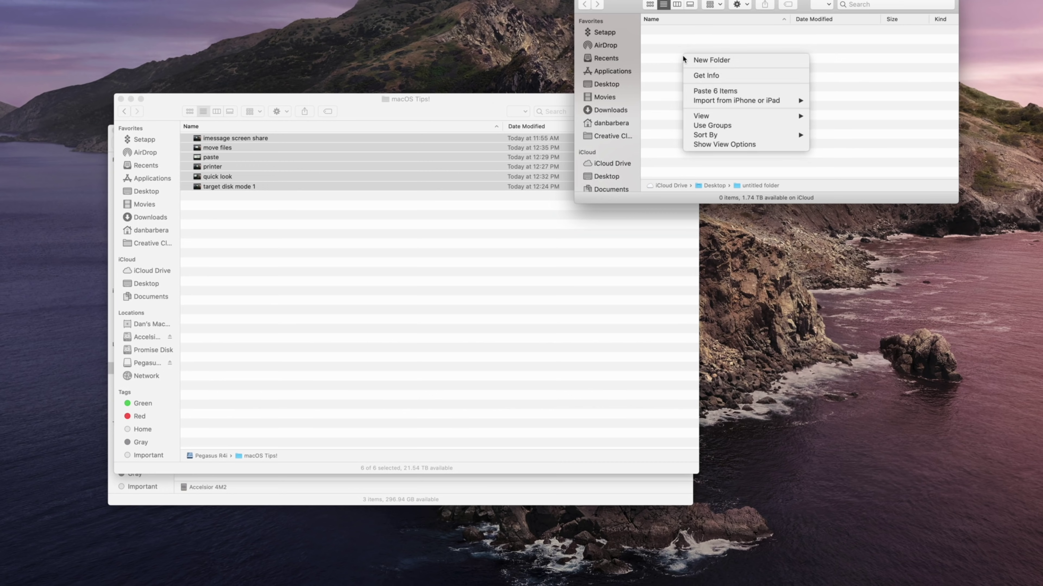
{"action": "left_click", "coordinate": [717, 95]}
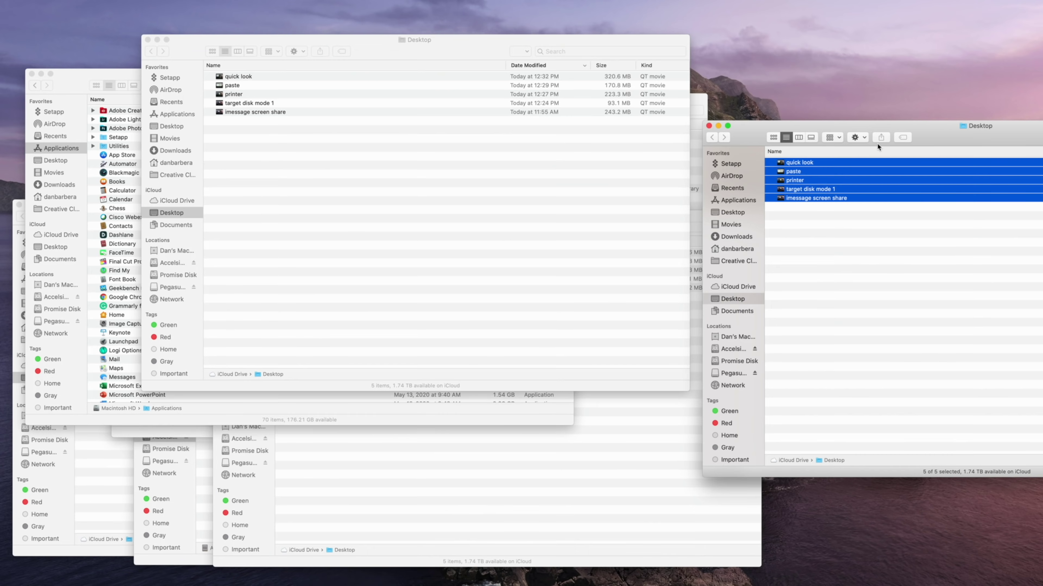
Move the five selected movies from the iCloud Desktop folder into macOS Tips! on Pegasus R4i, confirming their removal from iCloud Drive.
{"action": "left_click_drag", "start_coordinate": [826, 173], "coordinate": [323, 459]}
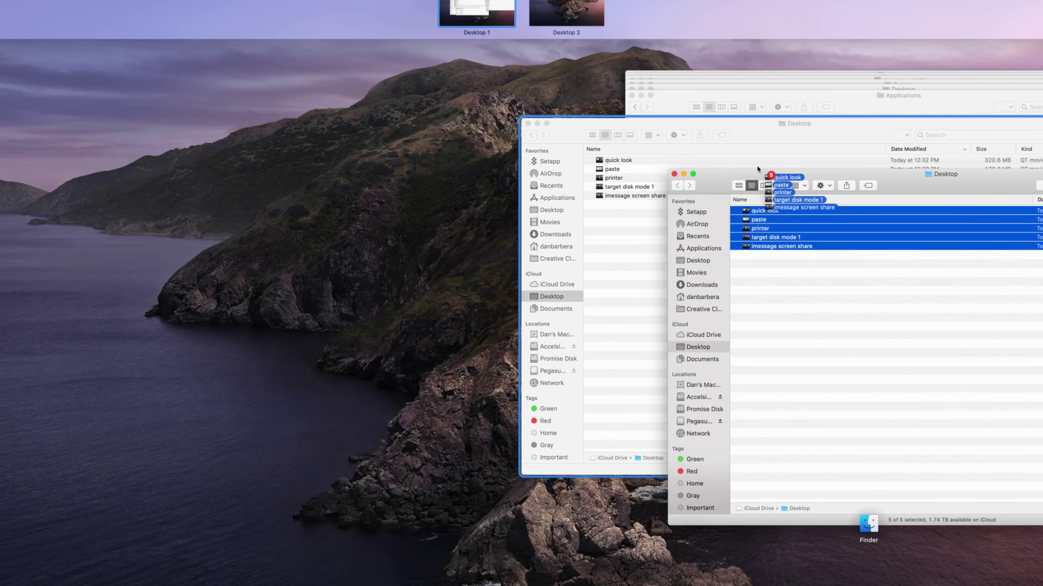
{"action": "left_click_drag", "start_coordinate": [756, 165], "coordinate": [821, 214]}
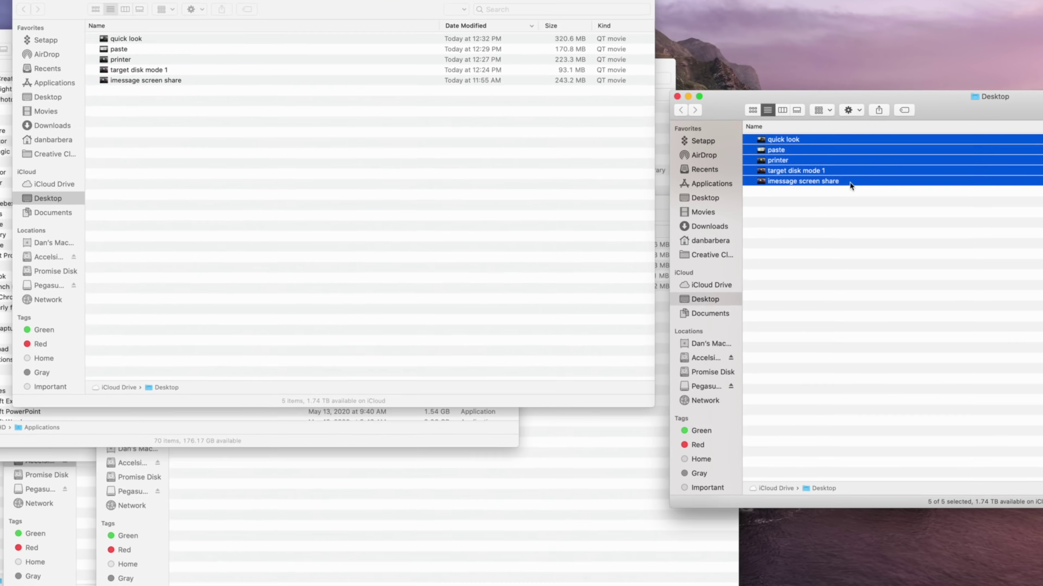
{"action": "right_click", "coordinate": [836, 180]}
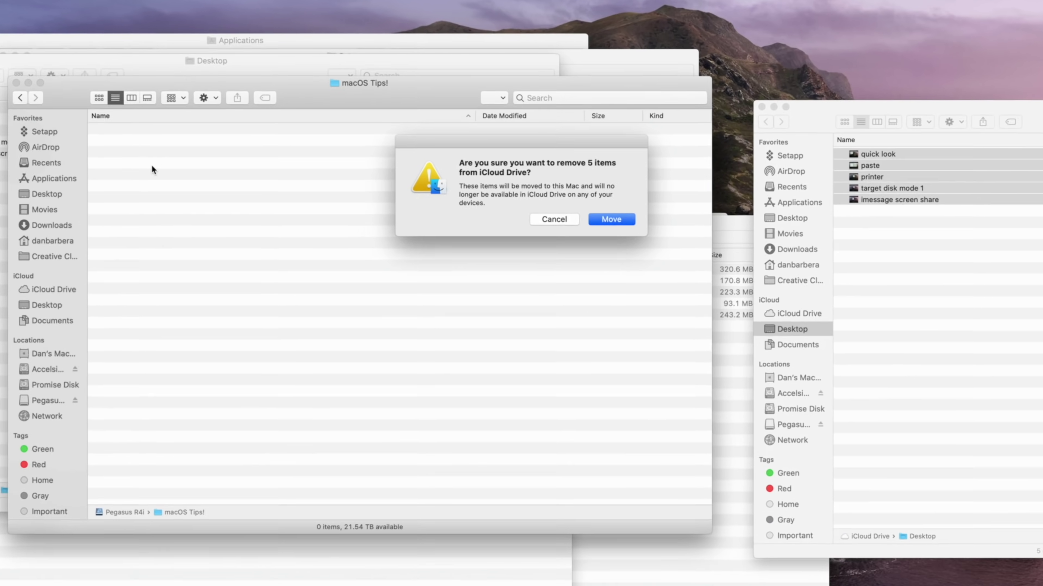
{"action": "key", "text": "Return"}
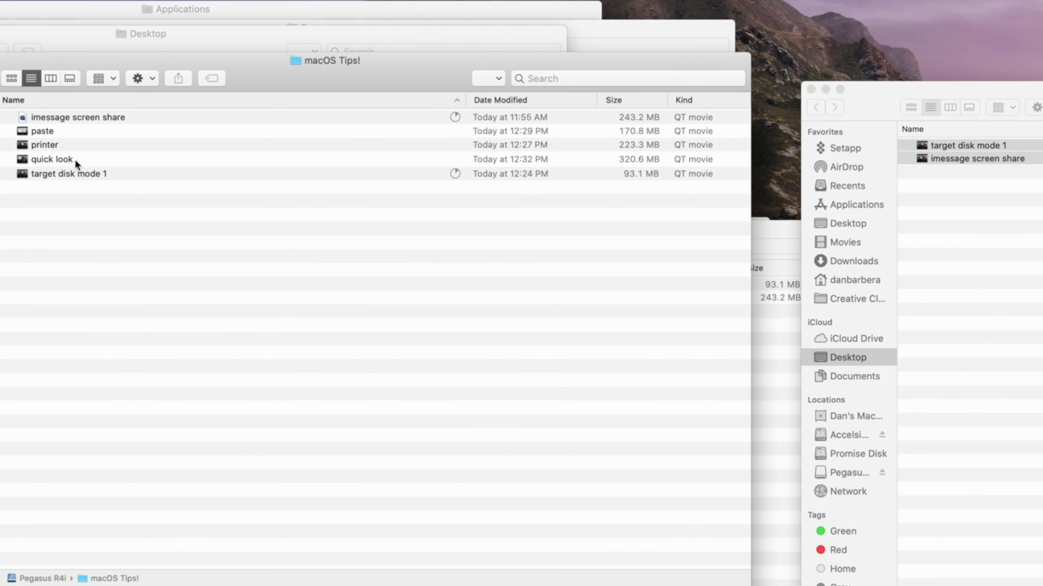